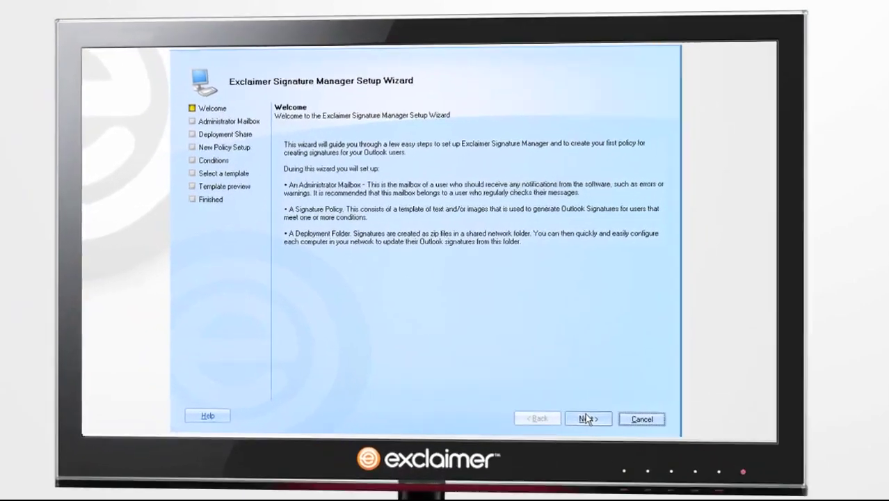
Keep Administrator as the notification mailbox and set the deployment share to \\192.168.26.1\Signatures
{"action": "left_click", "coordinate": [434, 357]}
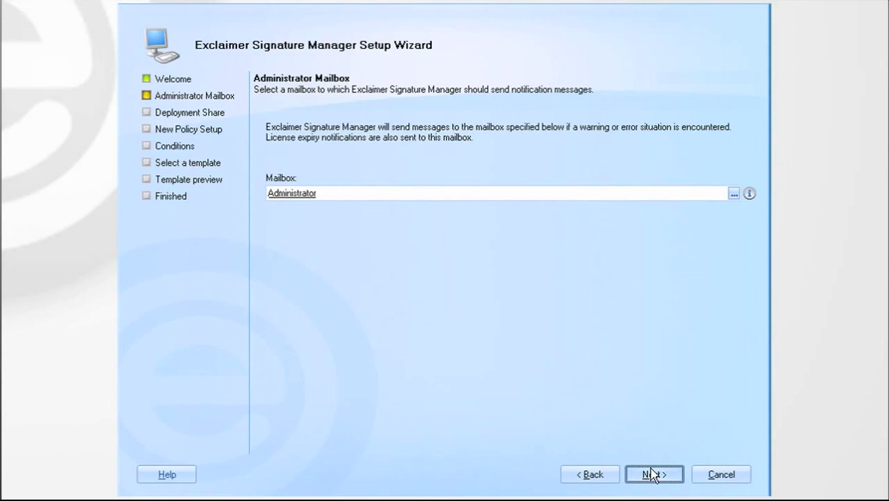
{"action": "left_click", "coordinate": [653, 475]}
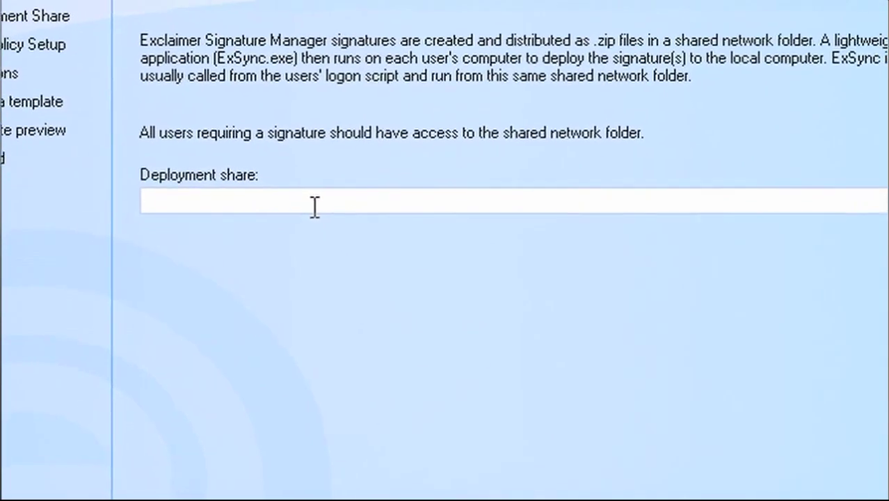
{"action": "left_click", "coordinate": [327, 209]}
{"action": "type", "text": "\\\\192.168.26.1\\Signatures"}
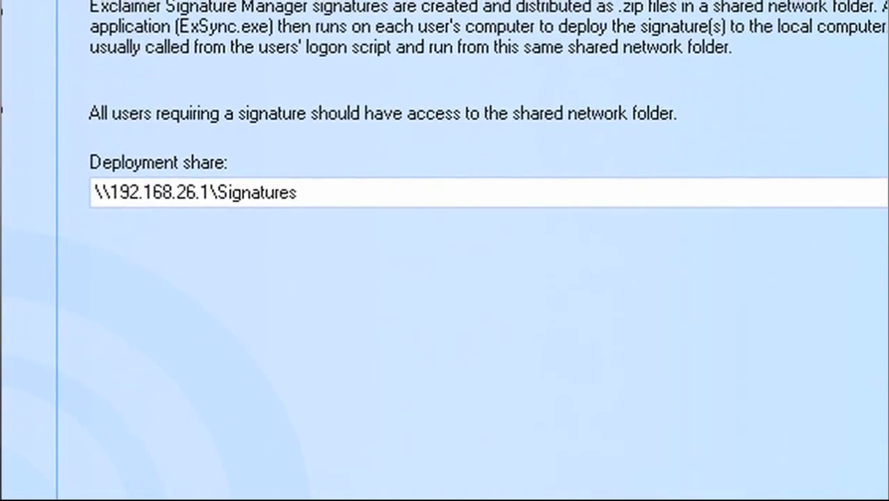
{"action": "left_click", "coordinate": [658, 482]}
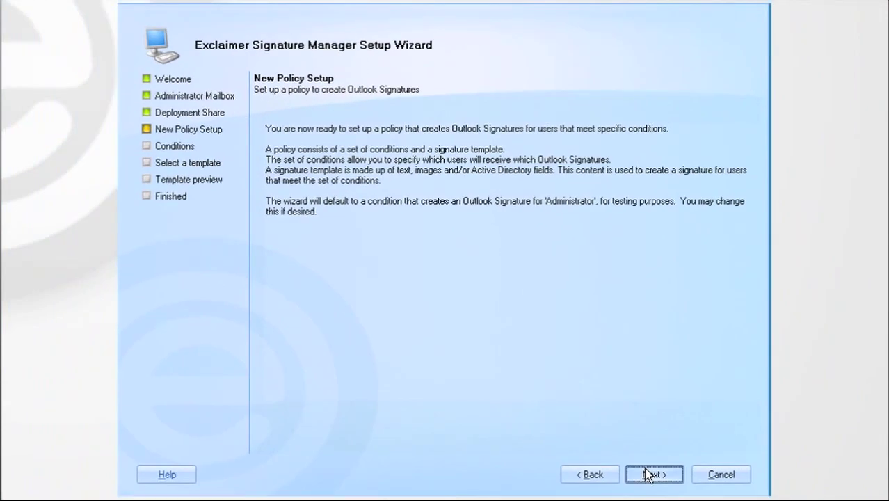
Accept the default Administrator condition and the Sample001 template, then finish the wizard
{"action": "left_click", "coordinate": [648, 474]}
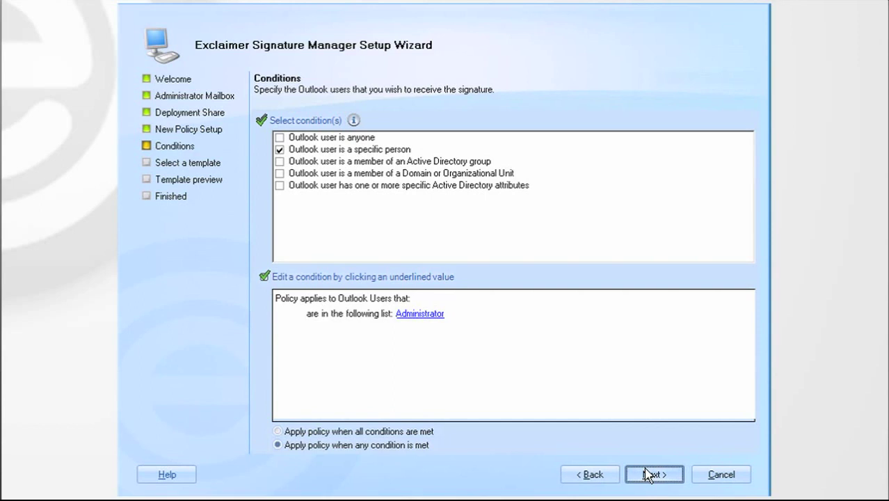
{"action": "left_click", "coordinate": [647, 475]}
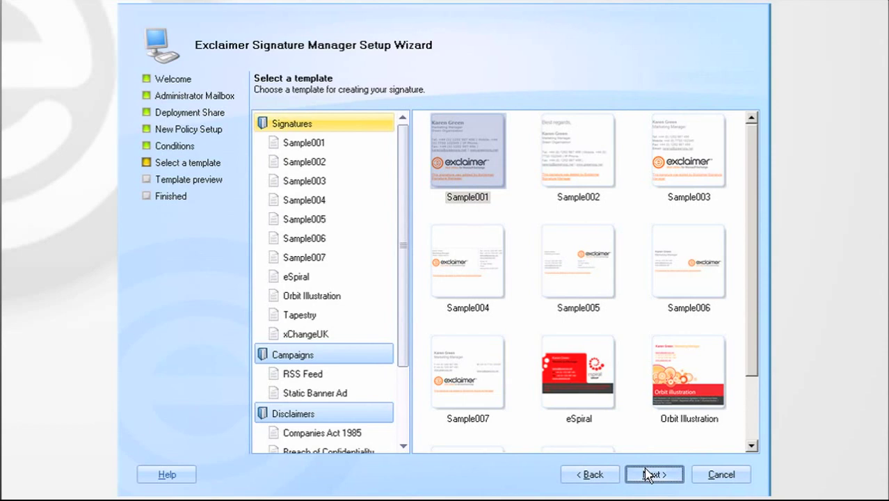
{"action": "left_click", "coordinate": [647, 475]}
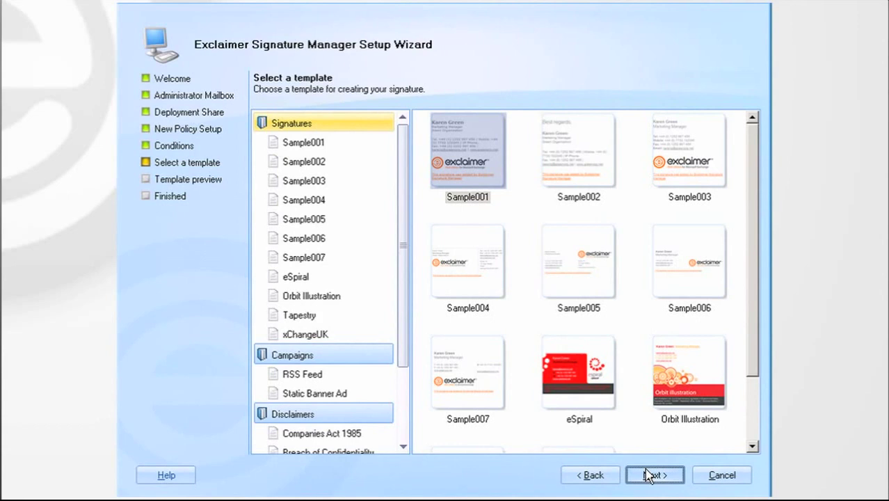
{"action": "left_click", "coordinate": [647, 475]}
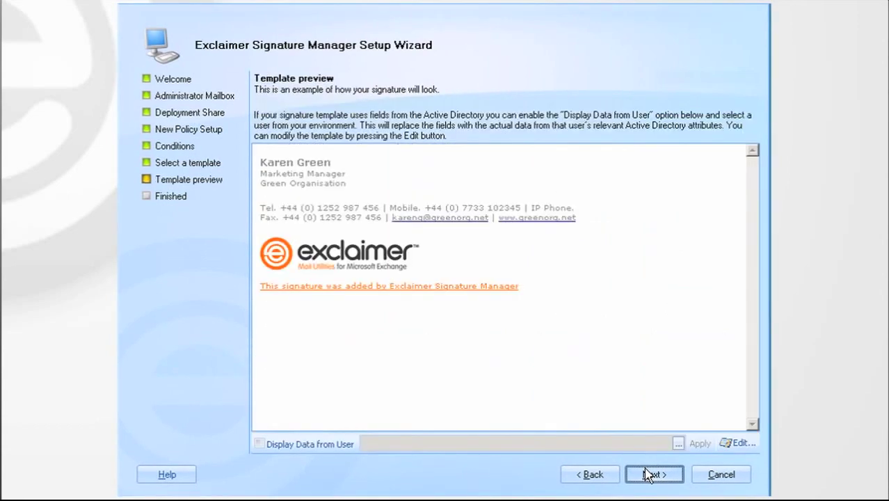
{"action": "left_click", "coordinate": [647, 474]}
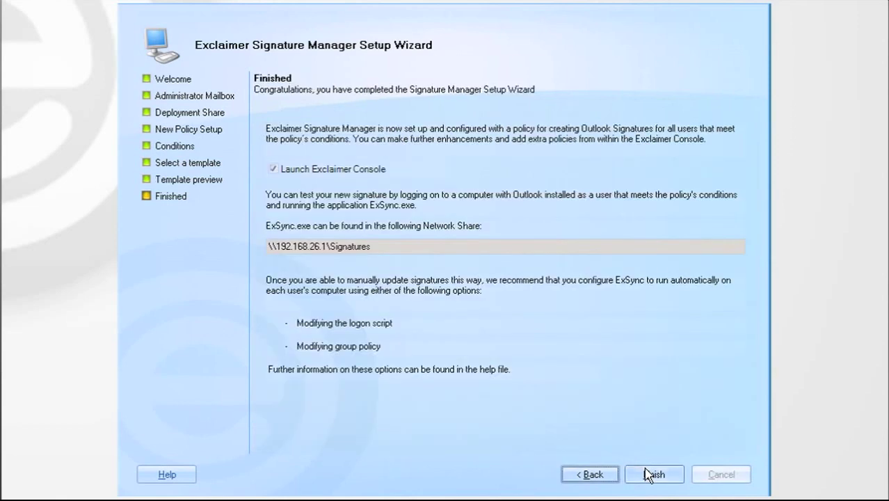
{"action": "left_click", "coordinate": [647, 474]}
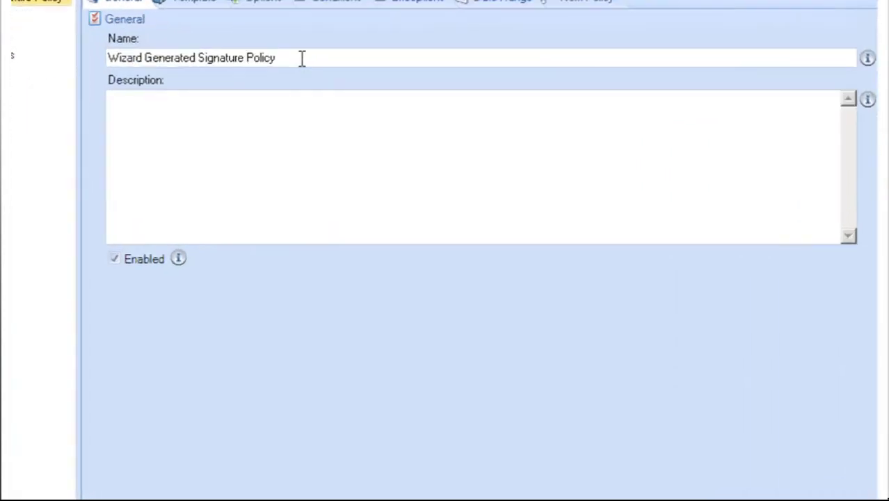
Rename the policy 'corporate signature' with description 'standard company wide signature'
{"action": "left_click_drag", "start_coordinate": [333, 114], "coordinate": [220, 113]}
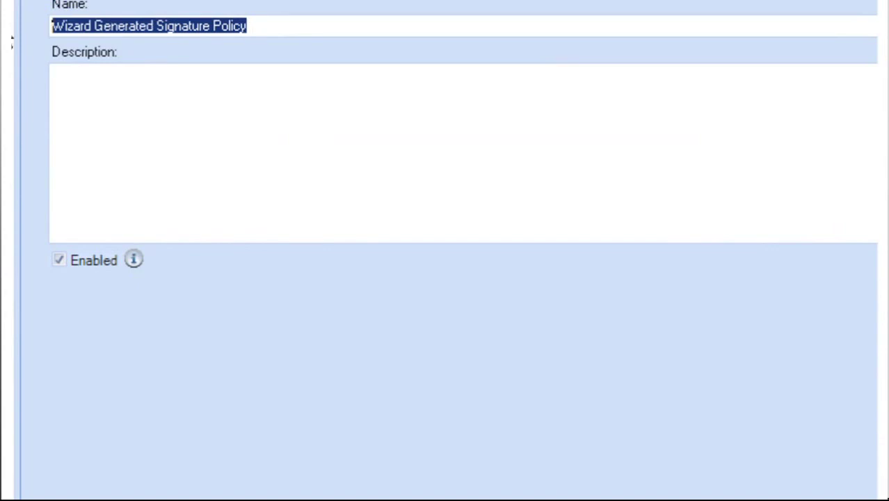
{"action": "type", "text": "corporate signature"}
{"action": "left_click", "coordinate": [180, 126]}
{"action": "type", "text": "standard company wide signature"}
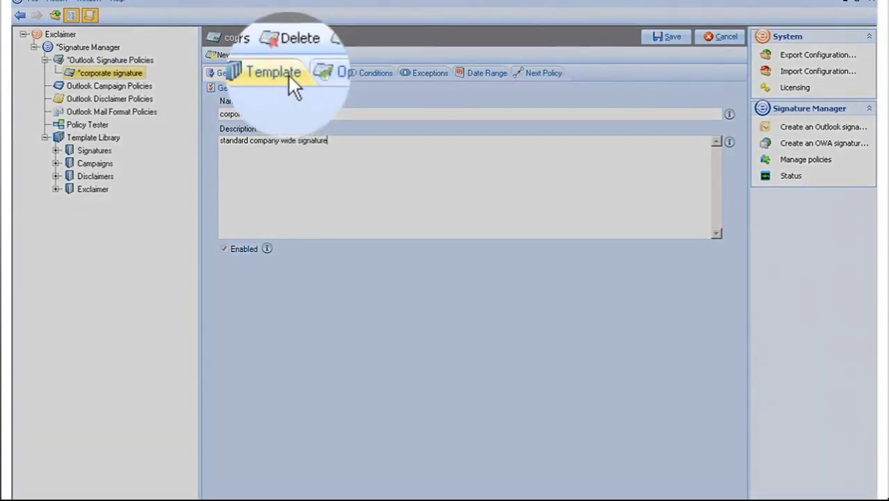
Replace the policy's template with Exclaimer Signature 2011 from the Template Library
{"action": "left_click", "coordinate": [291, 77]}
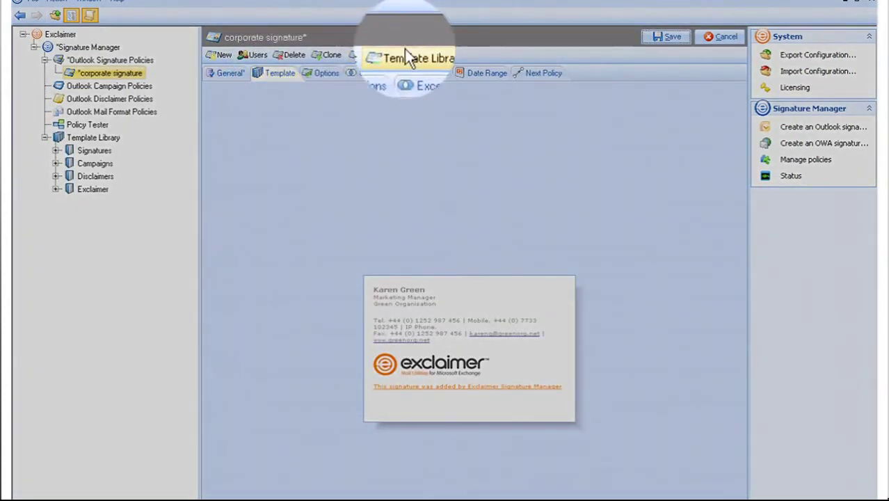
{"action": "left_click", "coordinate": [404, 52]}
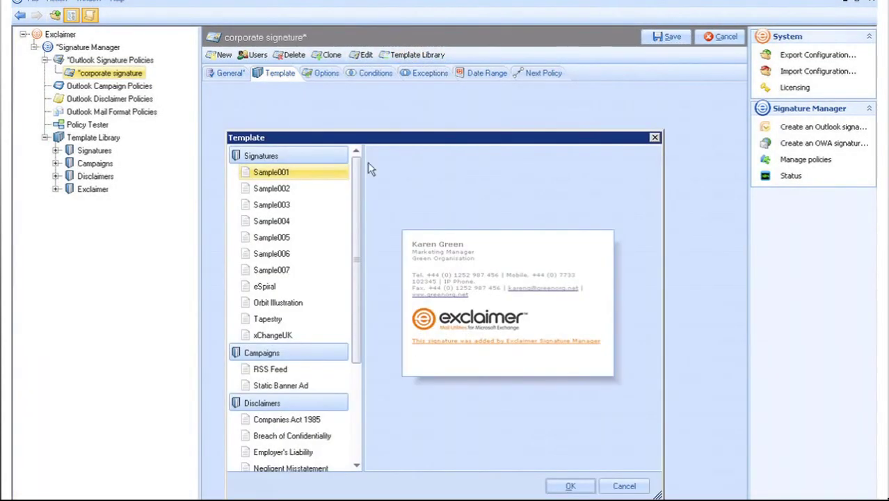
{"action": "left_click_drag", "start_coordinate": [356, 224], "coordinate": [361, 322]}
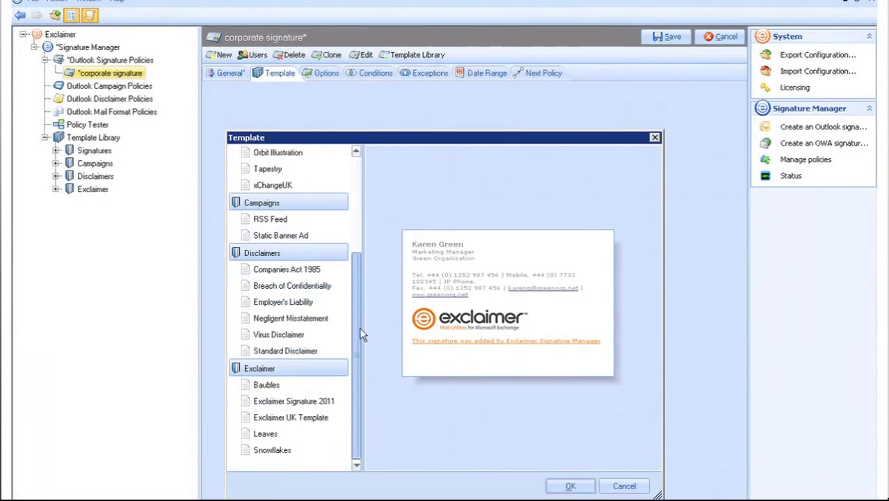
{"action": "left_click", "coordinate": [311, 407]}
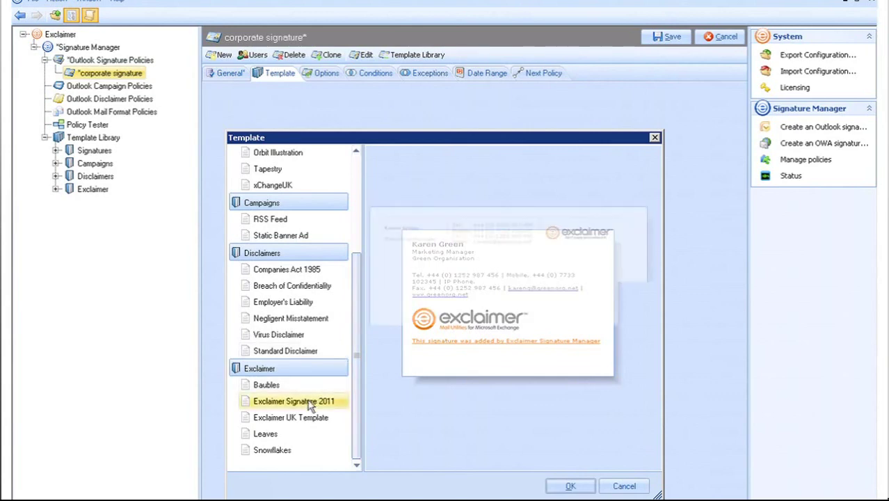
{"action": "left_click", "coordinate": [567, 486]}
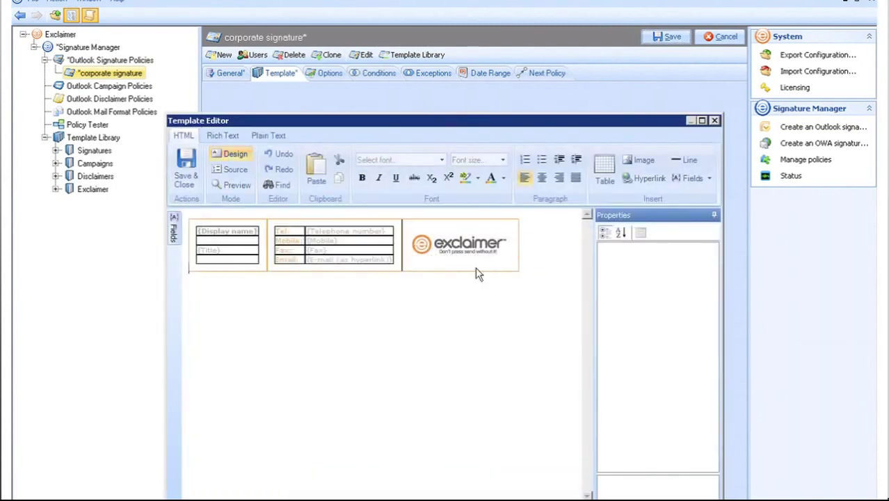
Hide the contact table's Mobile row when Mobile is empty, then save and close the template
{"action": "double_click", "coordinate": [383, 252]}
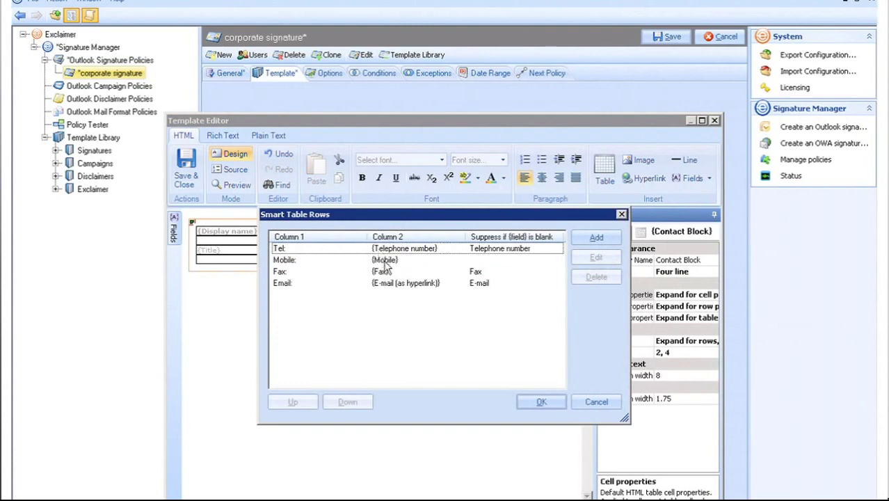
{"action": "left_click", "coordinate": [385, 261]}
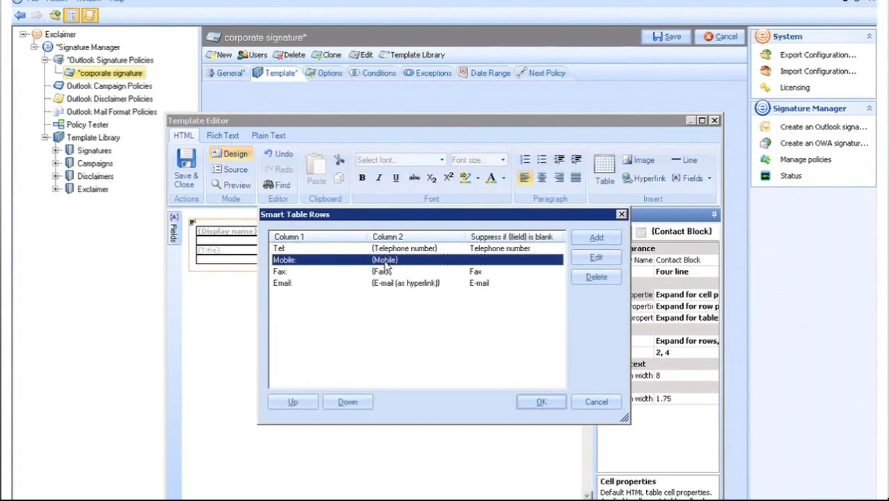
{"action": "double_click", "coordinate": [387, 268]}
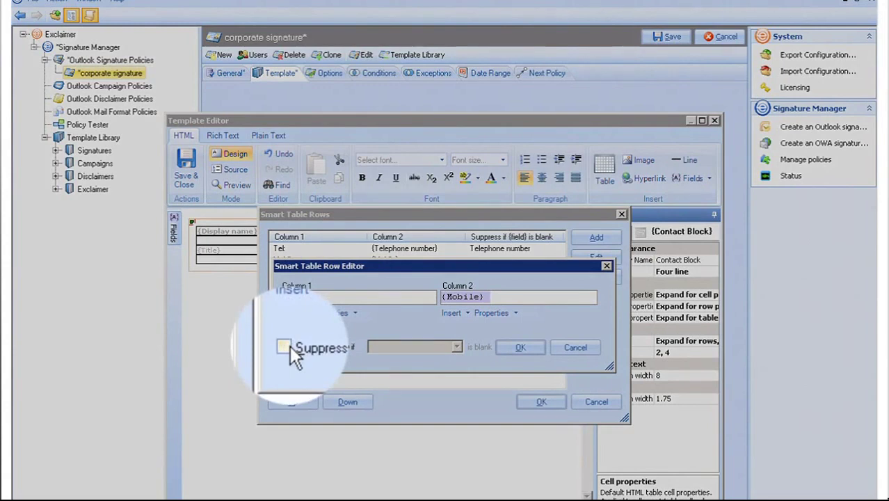
{"action": "left_click", "coordinate": [288, 347]}
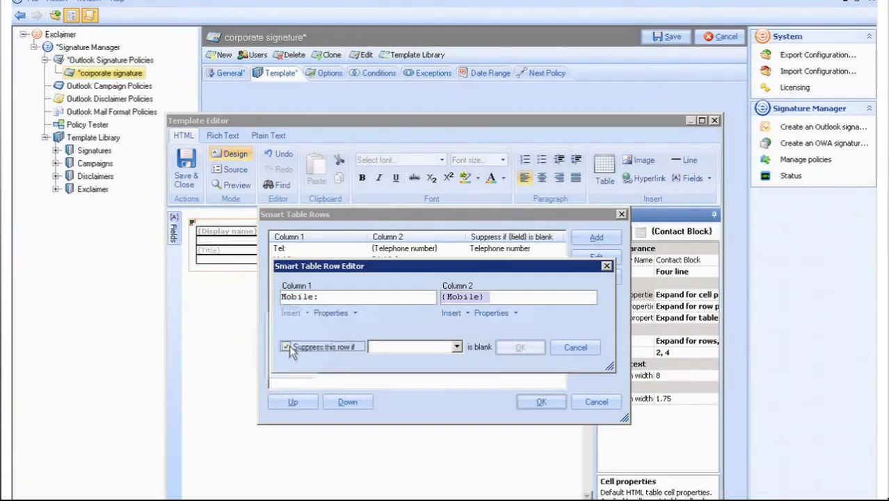
{"action": "left_click", "coordinate": [458, 347]}
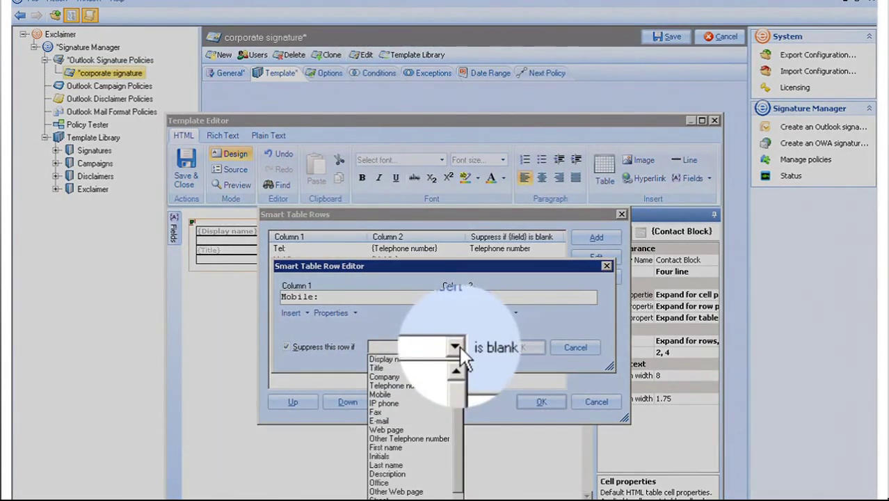
{"action": "left_click", "coordinate": [389, 392]}
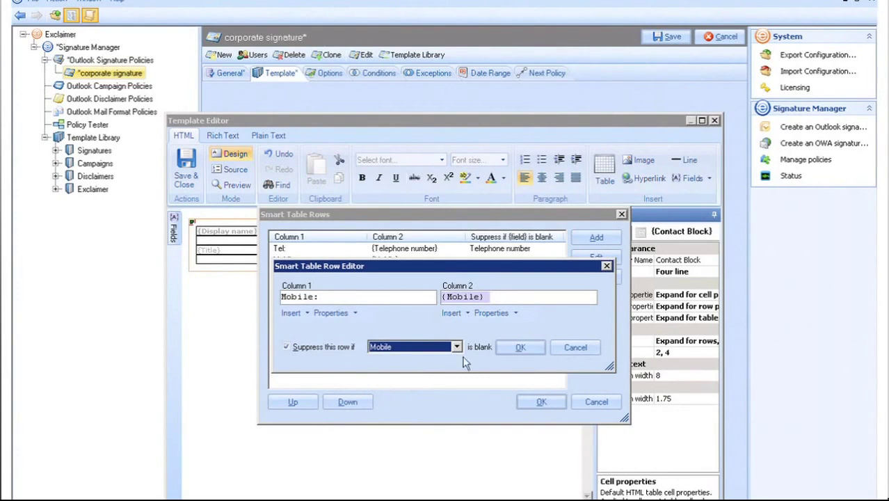
{"action": "left_click", "coordinate": [520, 348]}
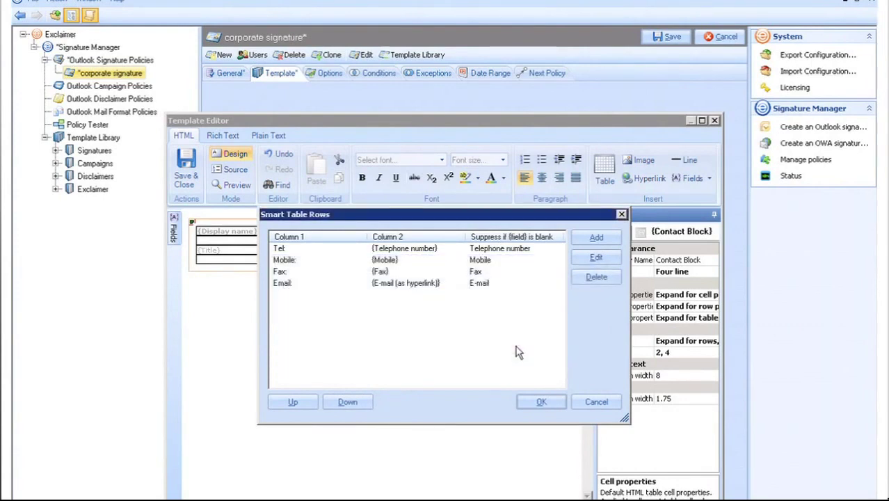
{"action": "left_click", "coordinate": [541, 401]}
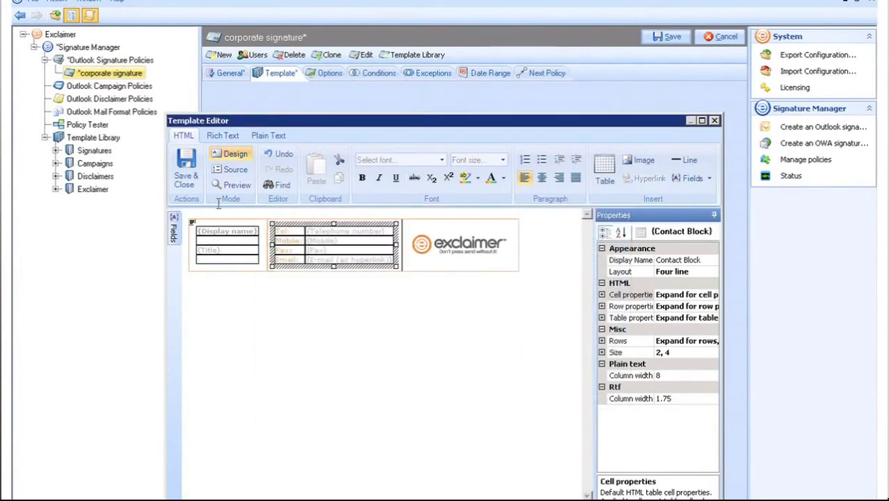
{"action": "left_click", "coordinate": [190, 183]}
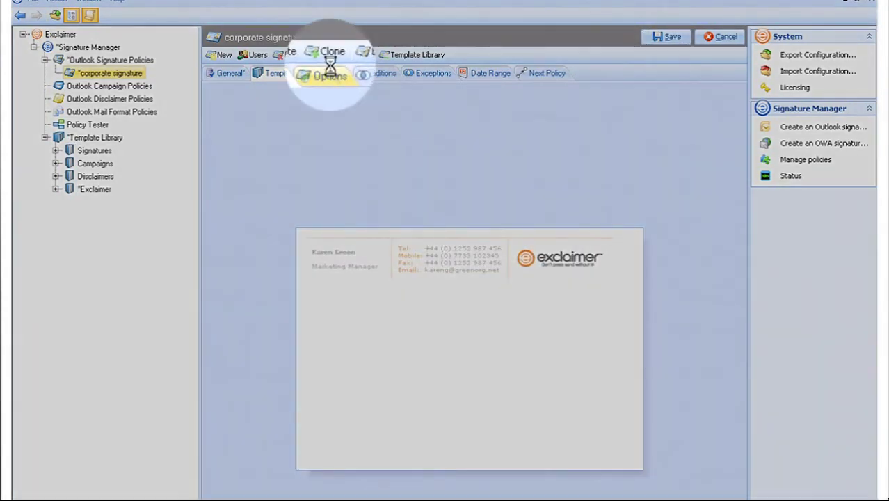
Keep Microsoft Outlook as the deployment target and view the policy's user conditions
{"action": "left_click", "coordinate": [331, 73]}
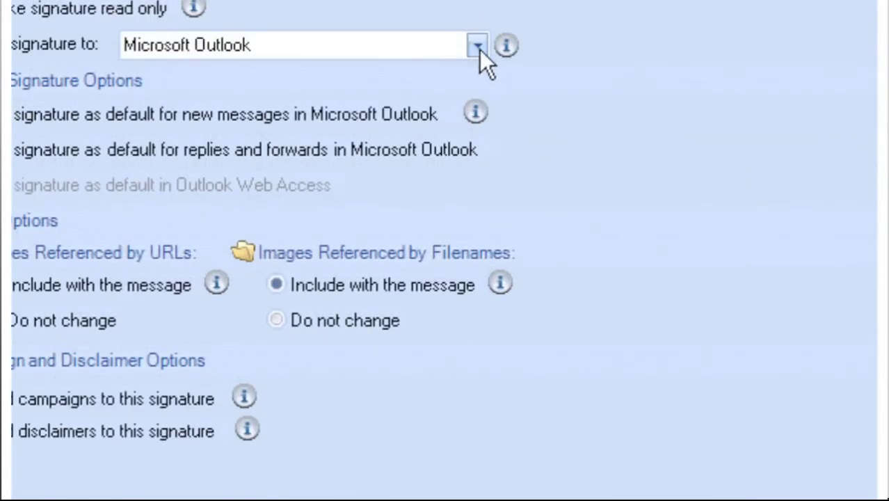
{"action": "left_click", "coordinate": [483, 50]}
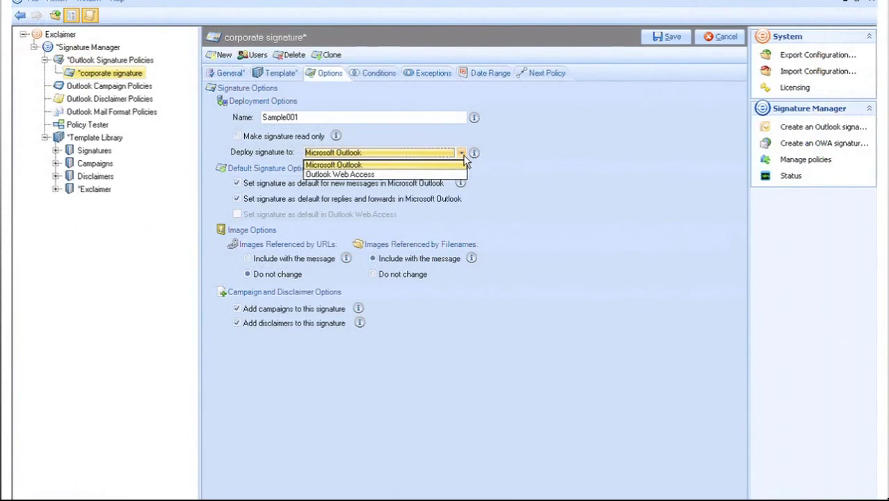
{"action": "left_click", "coordinate": [461, 153]}
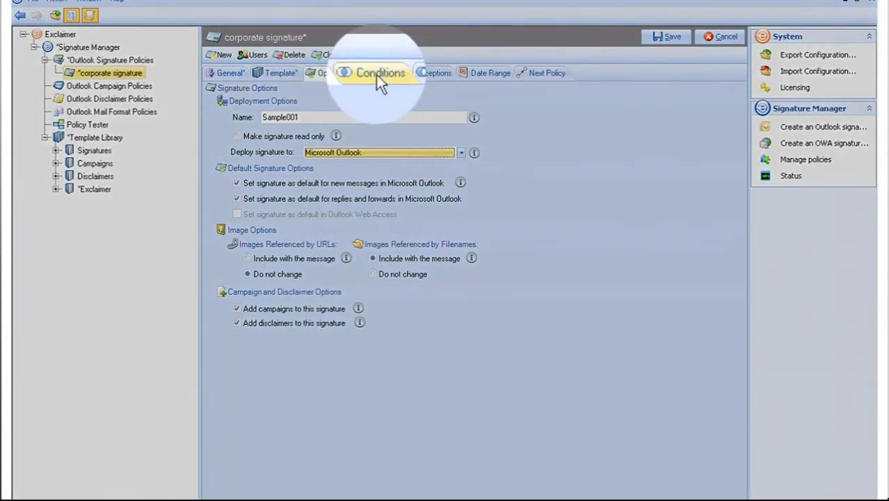
{"action": "left_click", "coordinate": [376, 74]}
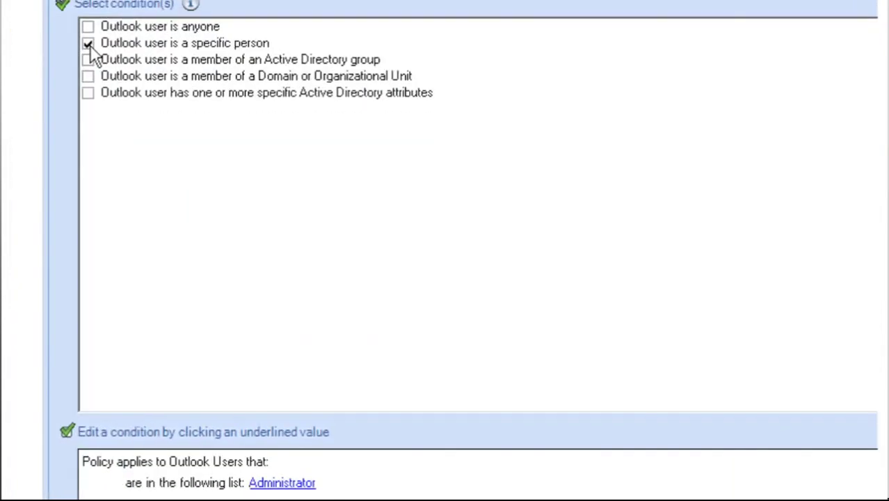
Replace the specific-person condition with membership of the Sales Active Directory group
{"action": "left_click", "coordinate": [227, 116]}
{"action": "left_click", "coordinate": [87, 45]}
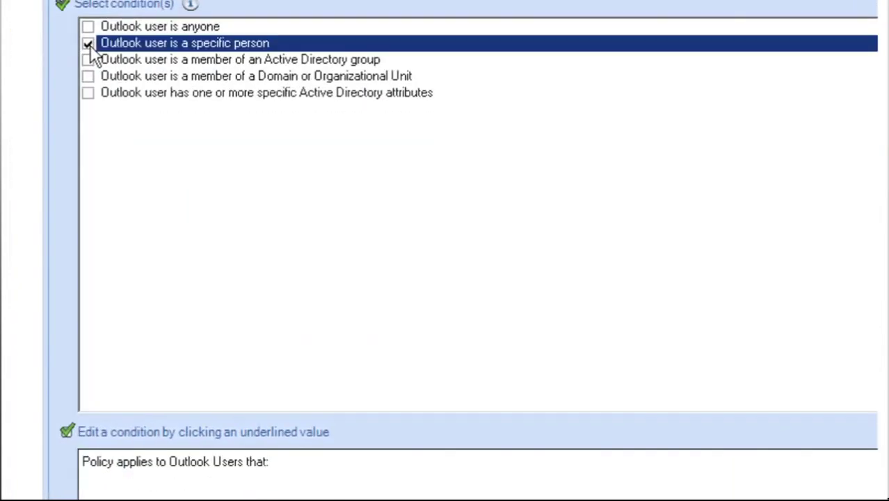
{"action": "left_click", "coordinate": [89, 61]}
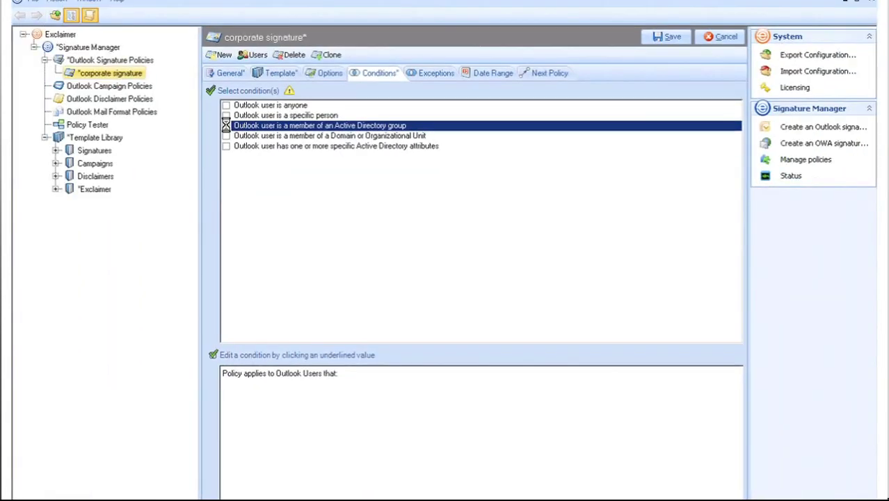
{"action": "left_click", "coordinate": [88, 62]}
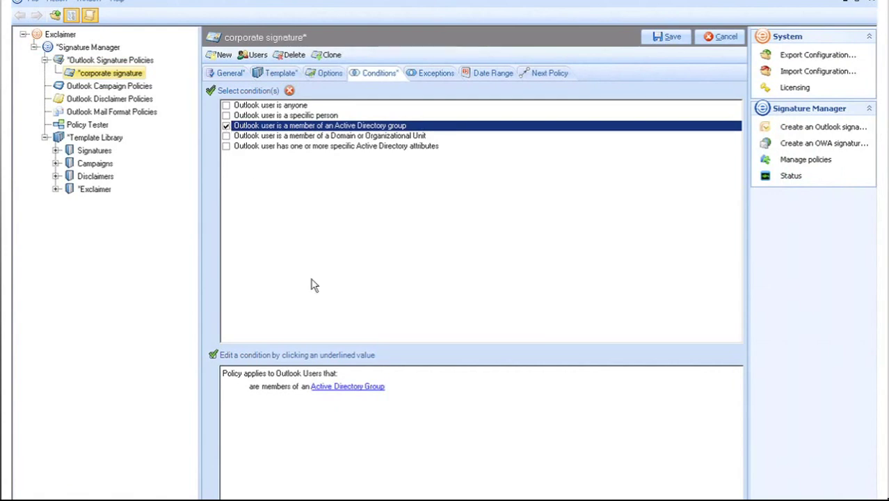
{"action": "left_click", "coordinate": [341, 387]}
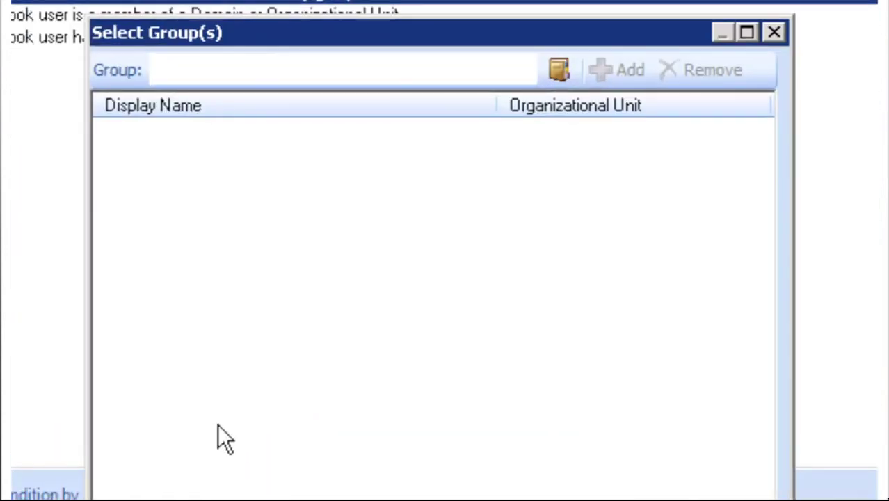
{"action": "left_click", "coordinate": [213, 72]}
{"action": "type", "text": "S"}
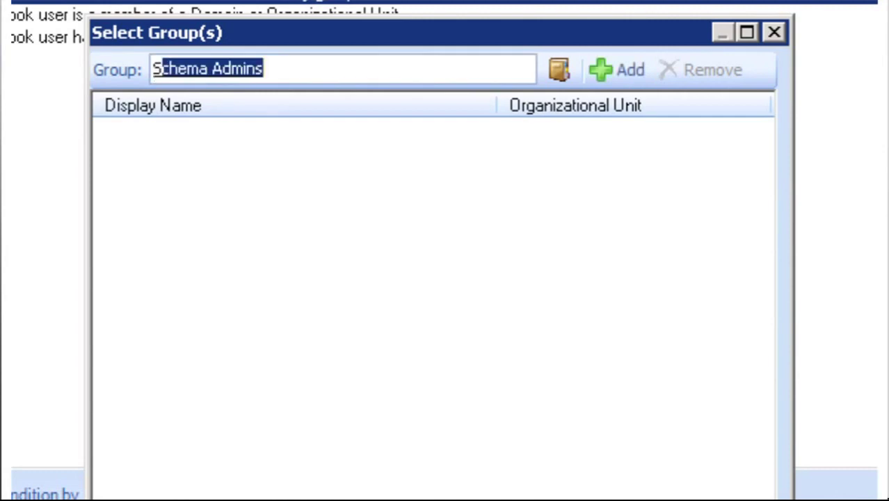
{"action": "type", "text": "ales"}
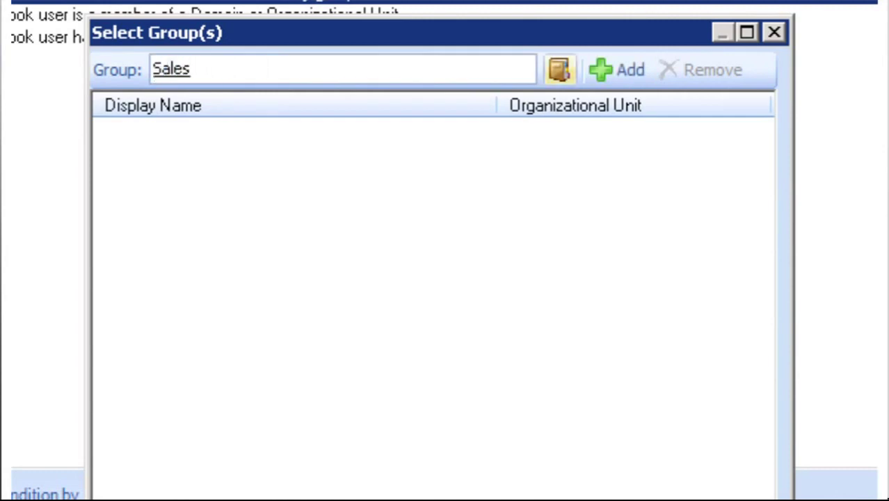
{"action": "left_click", "coordinate": [625, 64]}
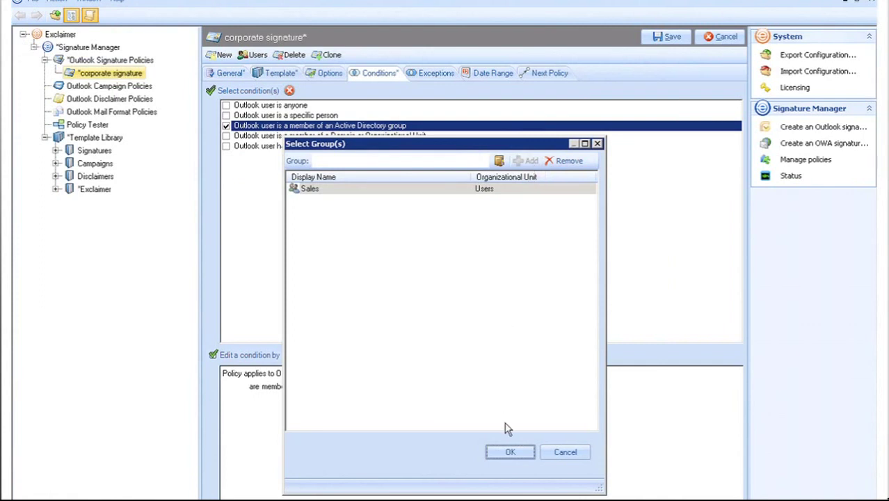
{"action": "left_click", "coordinate": [509, 461]}
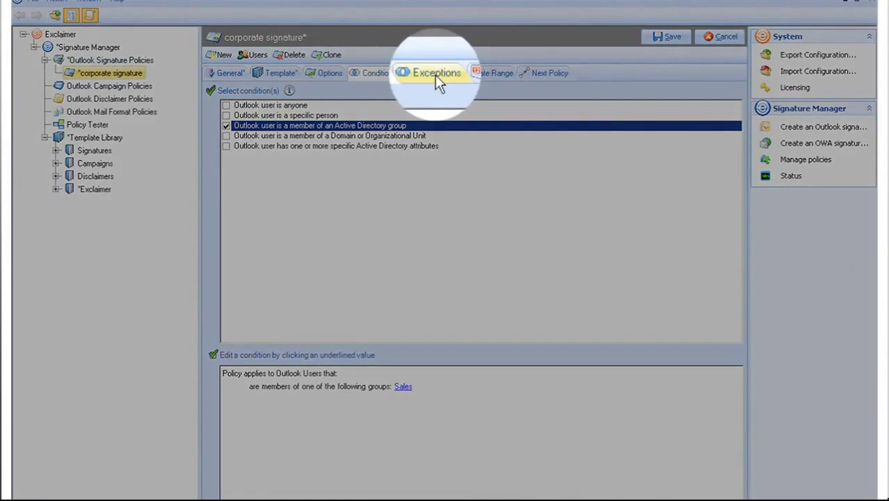
{"action": "left_click", "coordinate": [436, 77]}
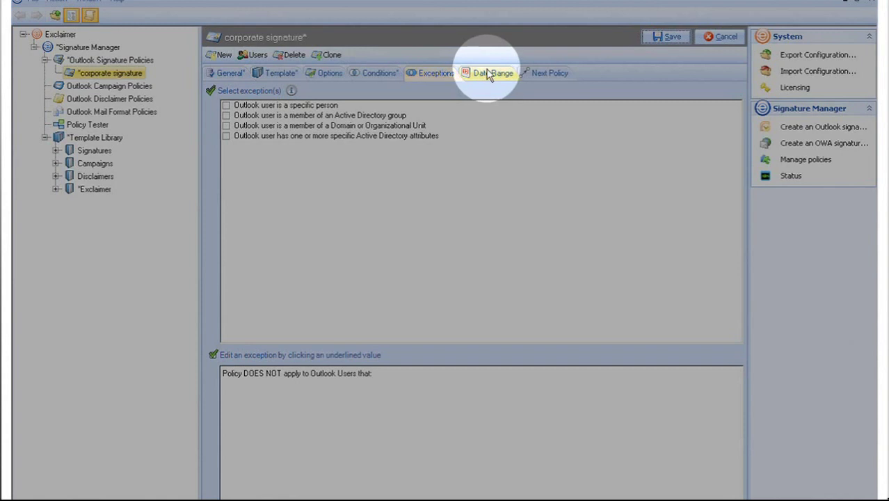
View the policy's Date Range, leaving it Continuous
{"action": "left_click", "coordinate": [489, 74]}
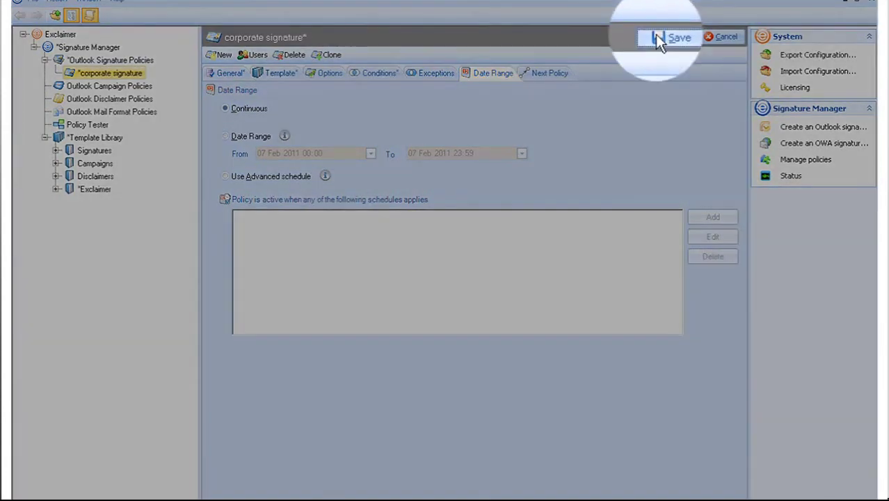
Save the corporate signature policy and start a new Outlook Campaign Policy
{"action": "left_click", "coordinate": [658, 38]}
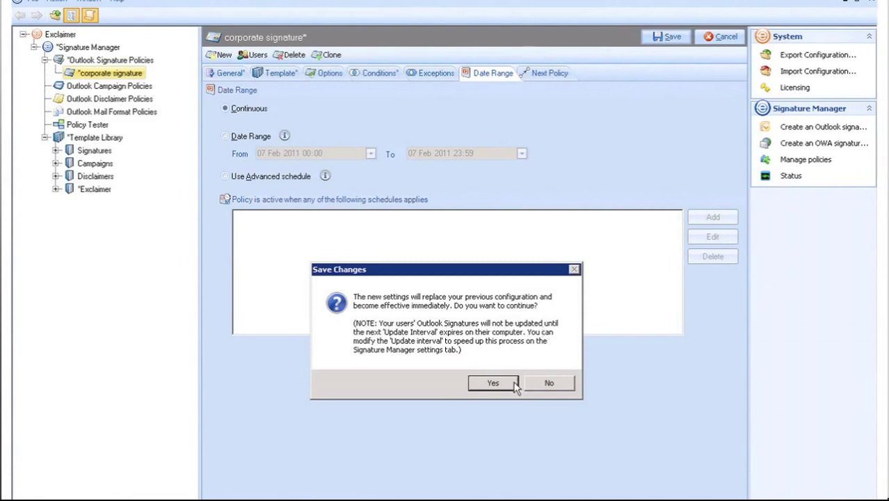
{"action": "left_click", "coordinate": [493, 384]}
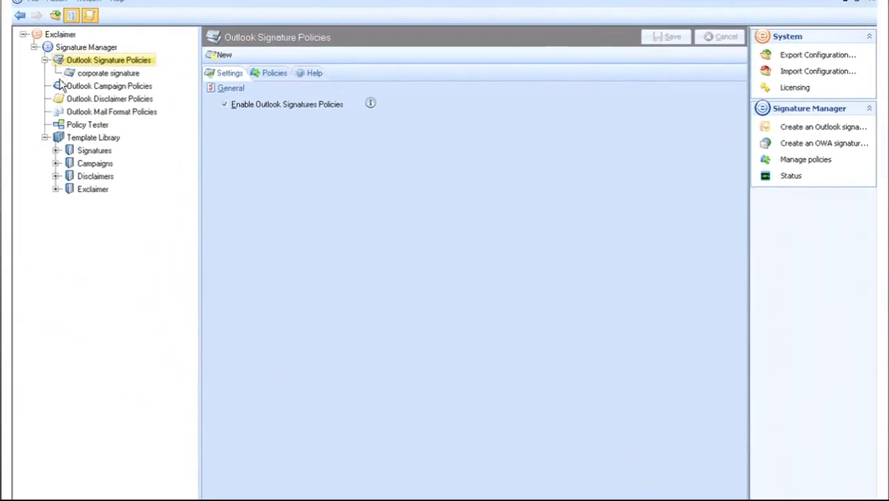
{"action": "left_click", "coordinate": [61, 85]}
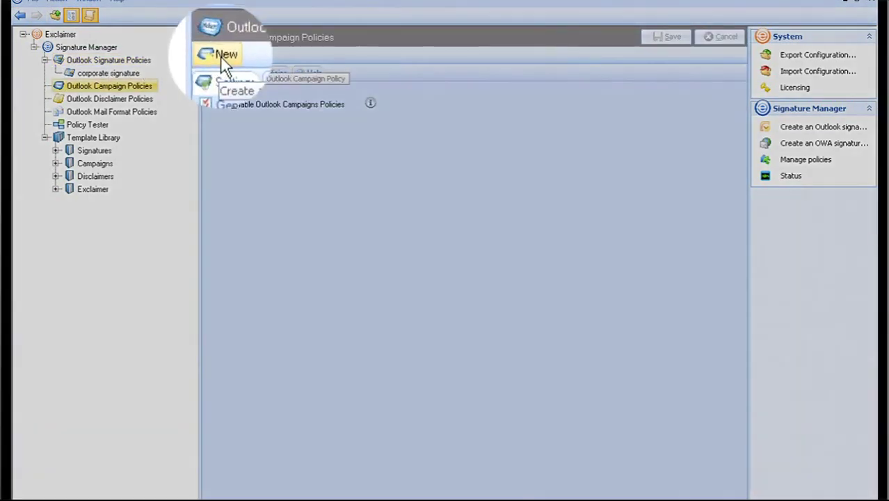
{"action": "left_click", "coordinate": [220, 55]}
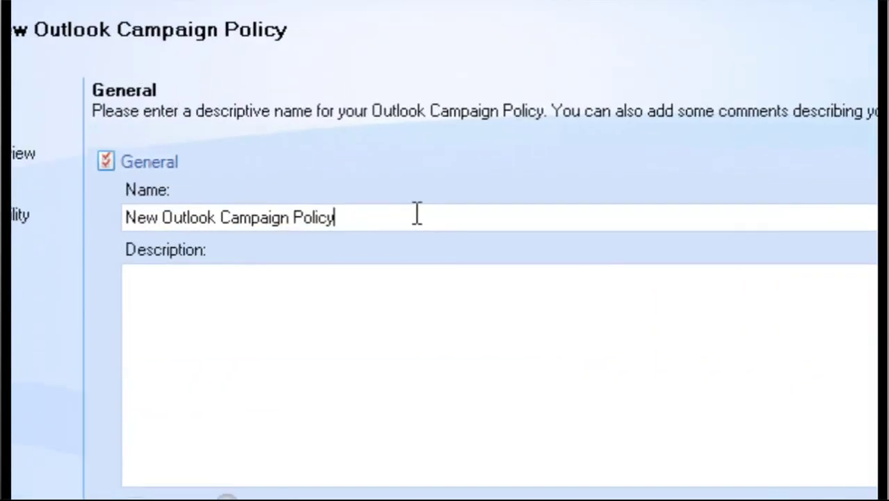
Name the campaign 'sales campaign' and choose the Static Banner Ad template
{"action": "left_click_drag", "start_coordinate": [433, 227], "coordinate": [316, 227]}
{"action": "left_click_drag", "start_coordinate": [165, 214], "coordinate": [119, 213]}
{"action": "type", "text": "sales campaign"}
{"action": "left_click", "coordinate": [182, 319]}
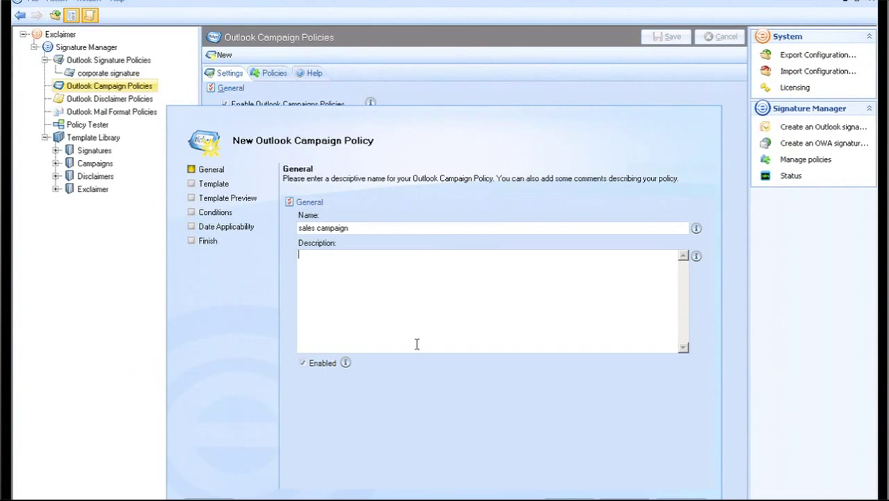
{"action": "key", "text": "alt+n"}
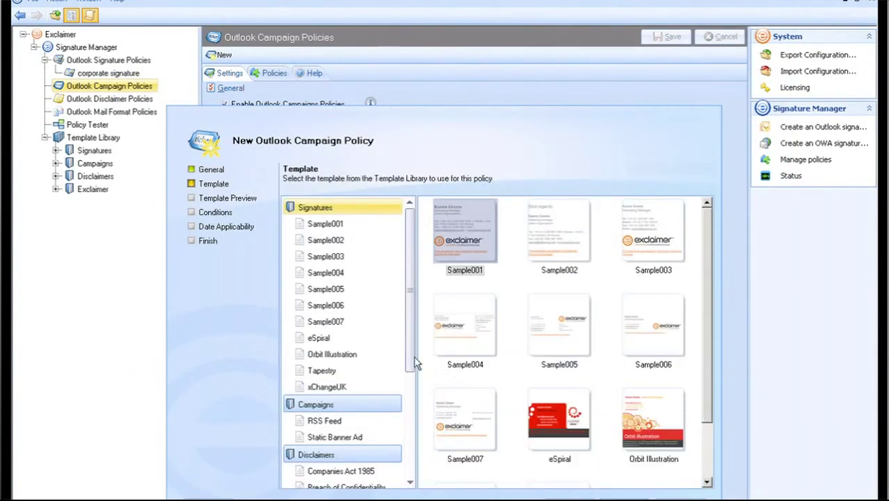
{"action": "left_click_drag", "start_coordinate": [407, 360], "coordinate": [410, 390]}
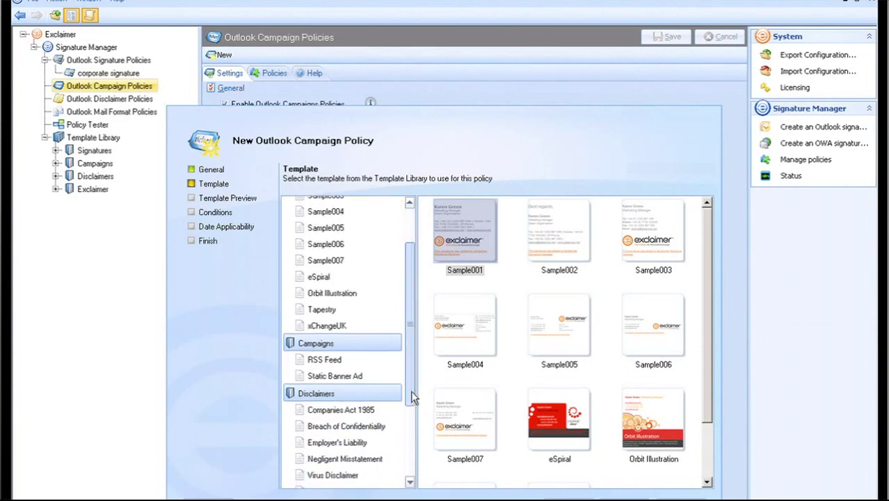
{"action": "left_click", "coordinate": [355, 379]}
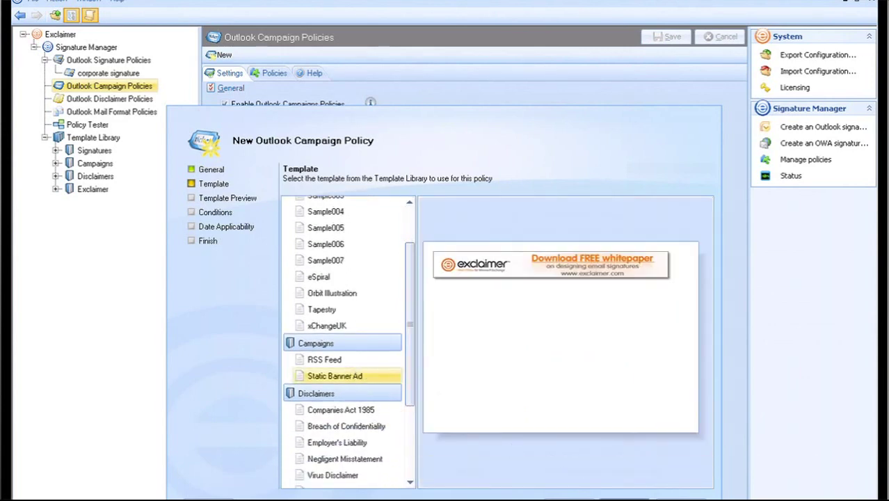
{"action": "key", "text": "Return"}
{"action": "key", "text": "Return"}
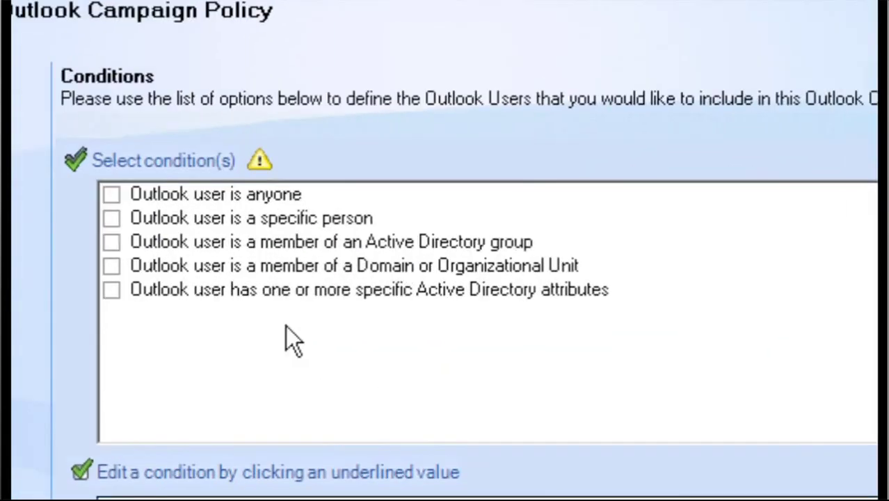
Limit the campaign policy to Outlook users in the Sales Active Directory group
{"action": "left_click", "coordinate": [108, 243]}
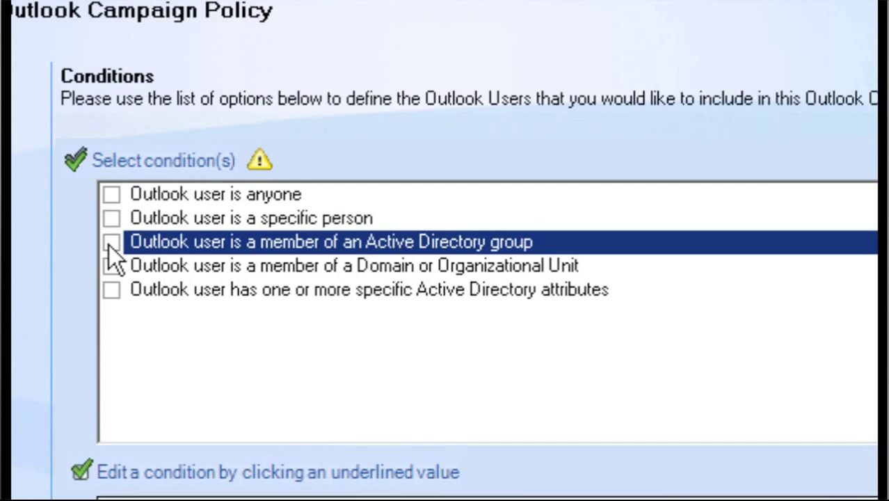
{"action": "left_click", "coordinate": [109, 243]}
{"action": "left_click", "coordinate": [416, 369]}
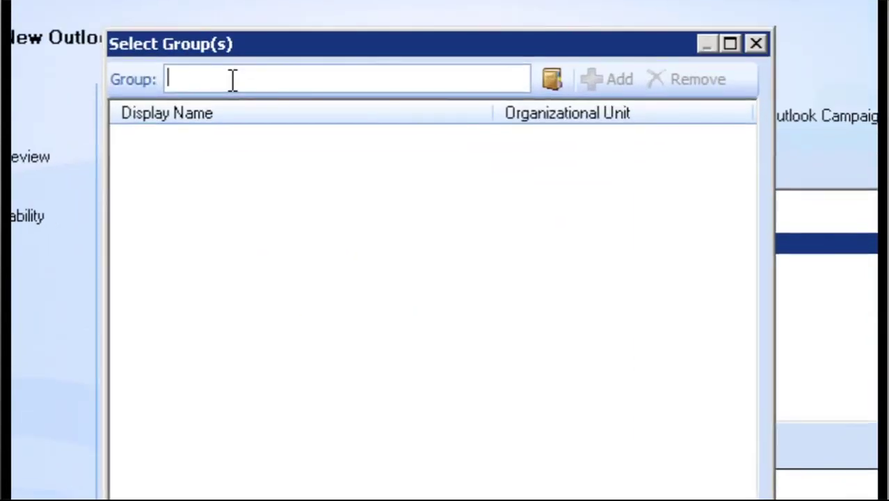
{"action": "type", "text": "Sales"}
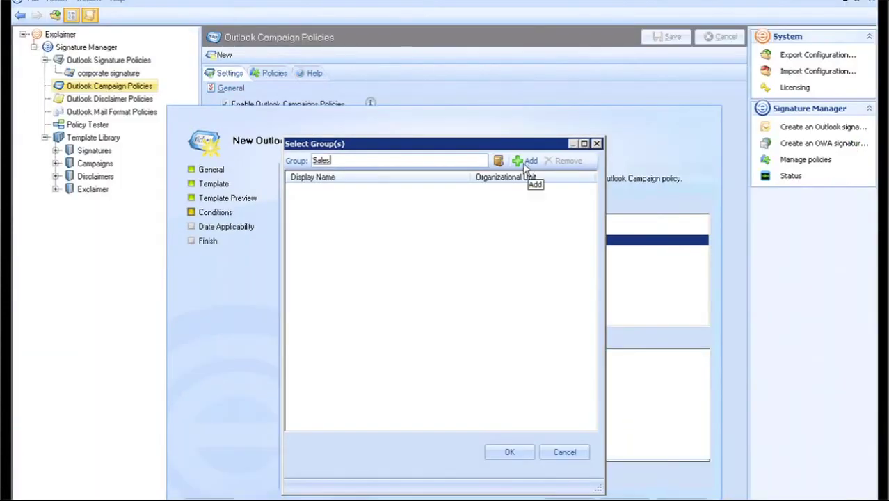
{"action": "left_click", "coordinate": [607, 79]}
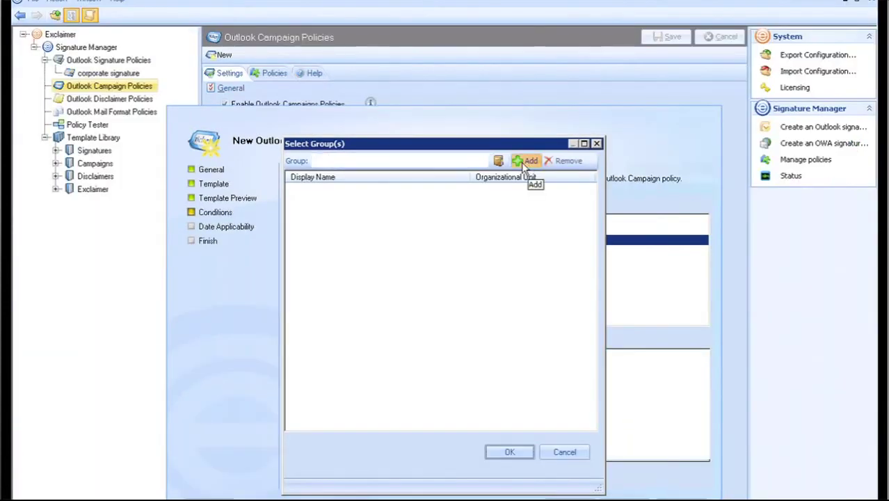
{"action": "left_click", "coordinate": [508, 453]}
Keep the continuous date range and finish the sales campaign policy wizard
{"action": "left_click", "coordinate": [624, 499]}
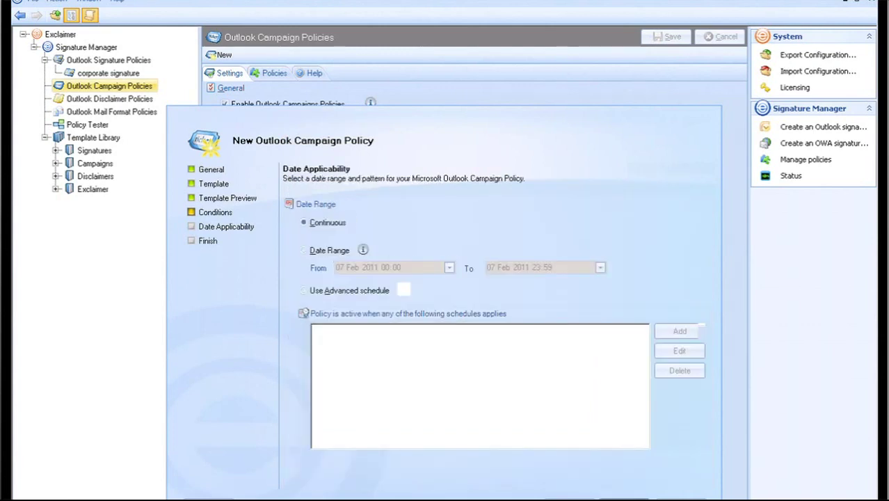
{"action": "left_click", "coordinate": [624, 499]}
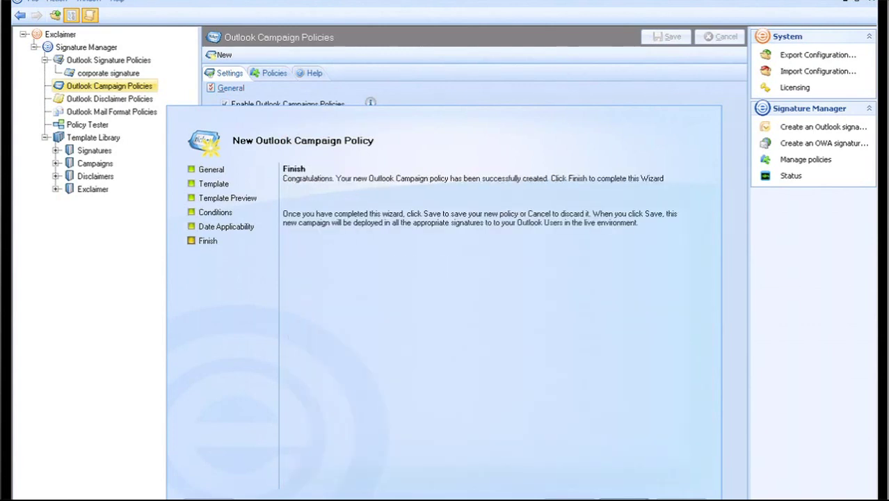
{"action": "left_click", "coordinate": [624, 499]}
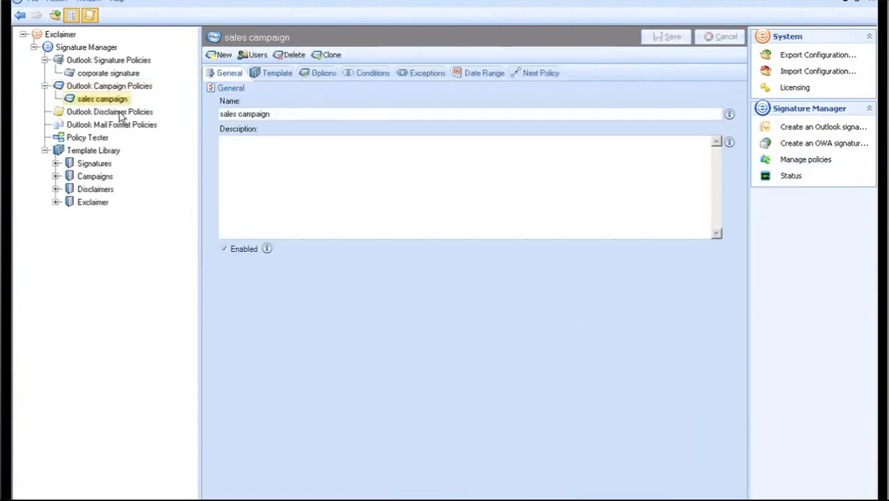
Create a new disclaimer policy named 'company disclaimer' using the Employer's Liability template
{"action": "left_click", "coordinate": [122, 115]}
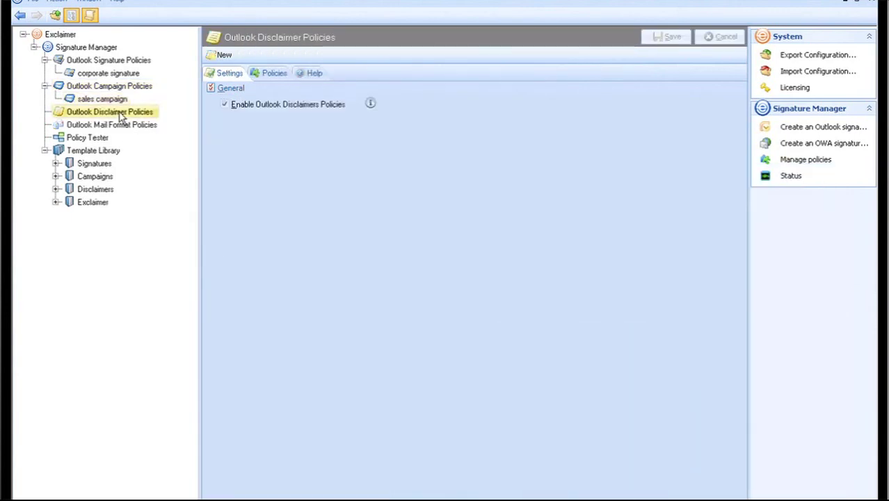
{"action": "left_click", "coordinate": [221, 55]}
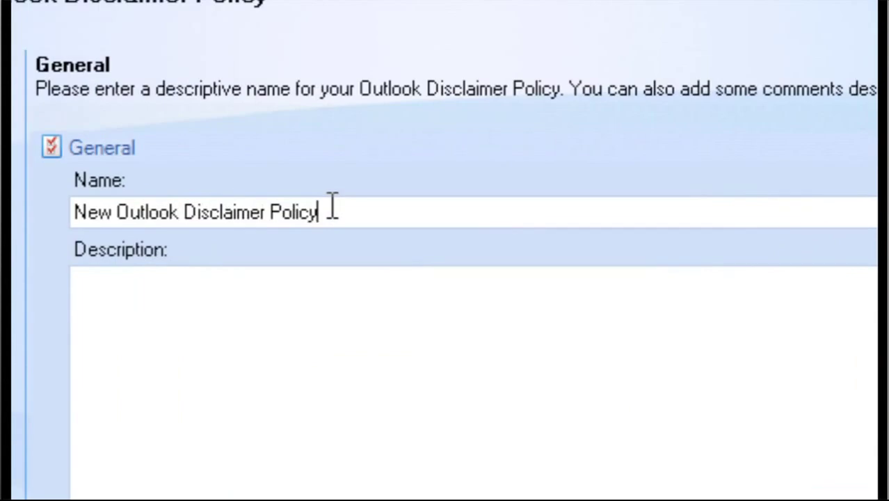
{"action": "key", "text": "ctrl+a"}
{"action": "type", "text": "company disclaimer"}
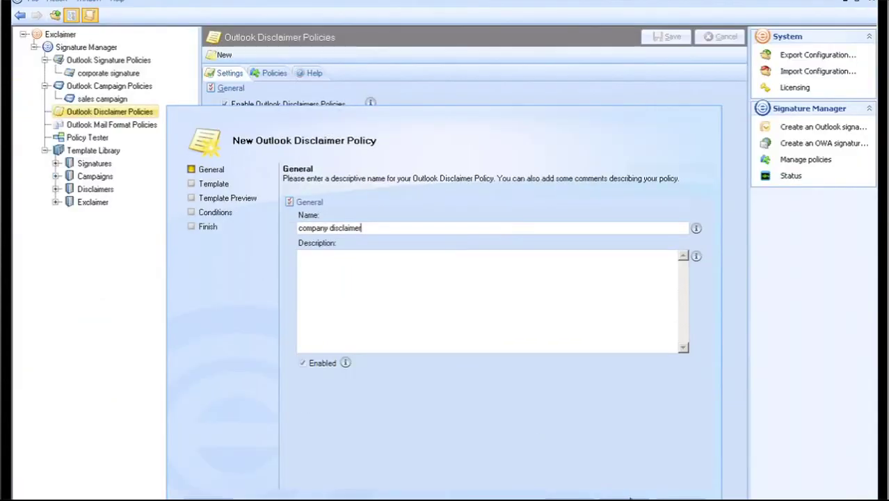
{"action": "left_click", "coordinate": [629, 498]}
{"action": "scroll", "coordinate": [411, 411], "scroll_direction": "down", "scroll_amount": 3}
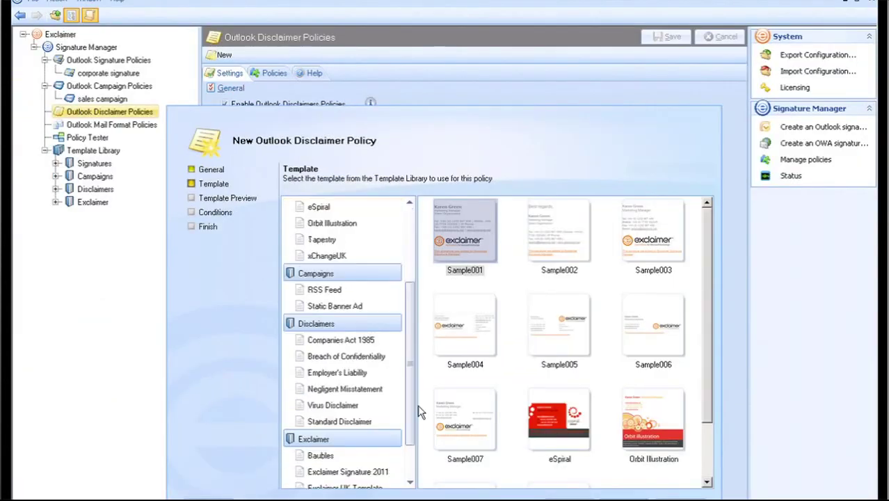
{"action": "left_click", "coordinate": [356, 374]}
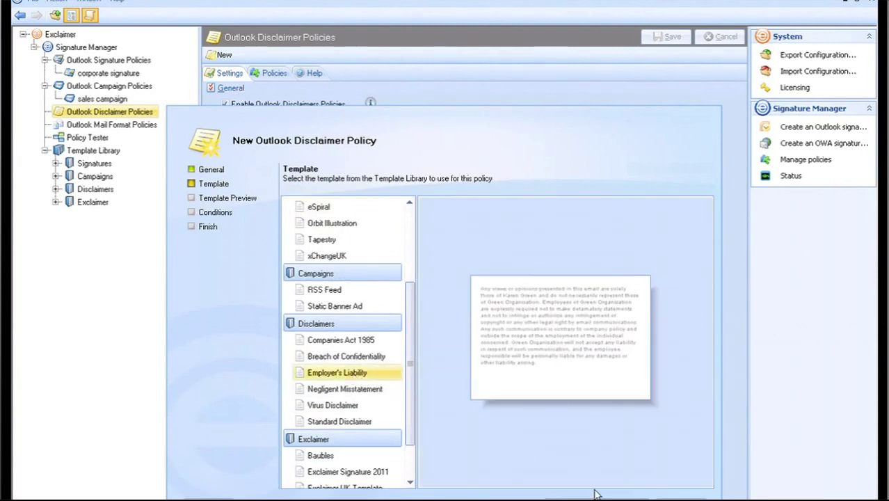
Apply the disclaimer policy to any Outlook user
{"action": "left_click", "coordinate": [629, 498]}
{"action": "left_click", "coordinate": [628, 499]}
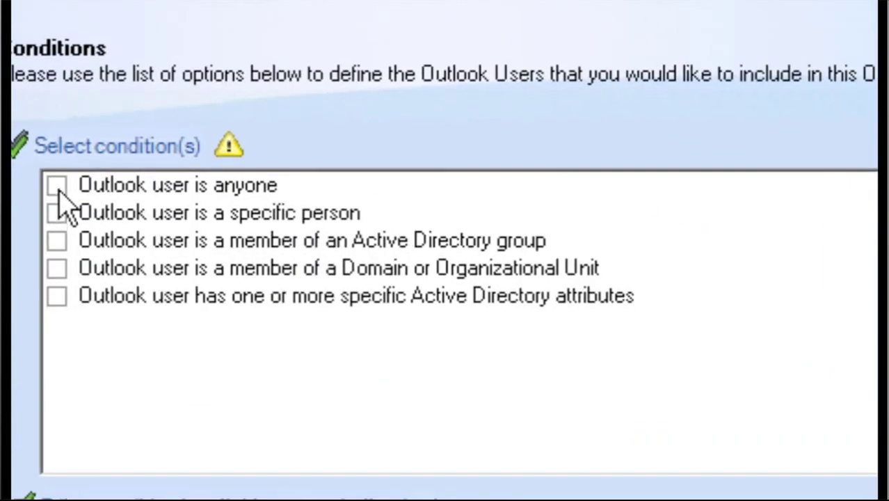
{"action": "left_click", "coordinate": [305, 220]}
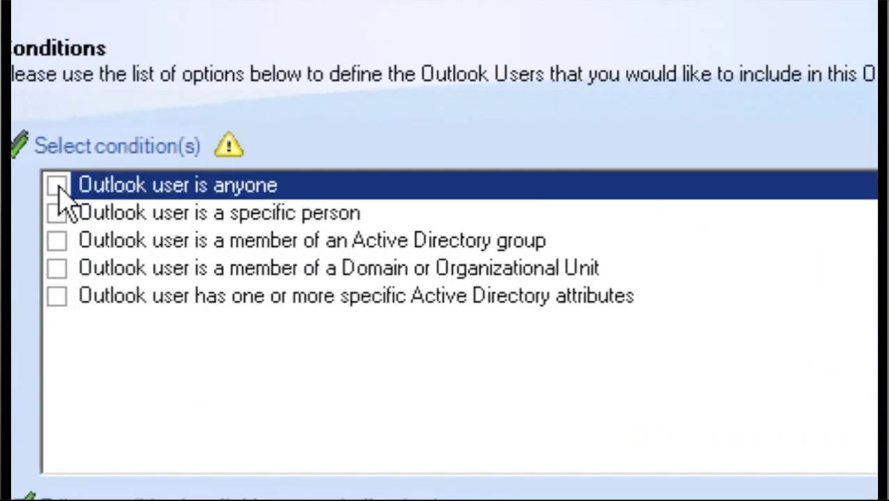
{"action": "left_click", "coordinate": [57, 186]}
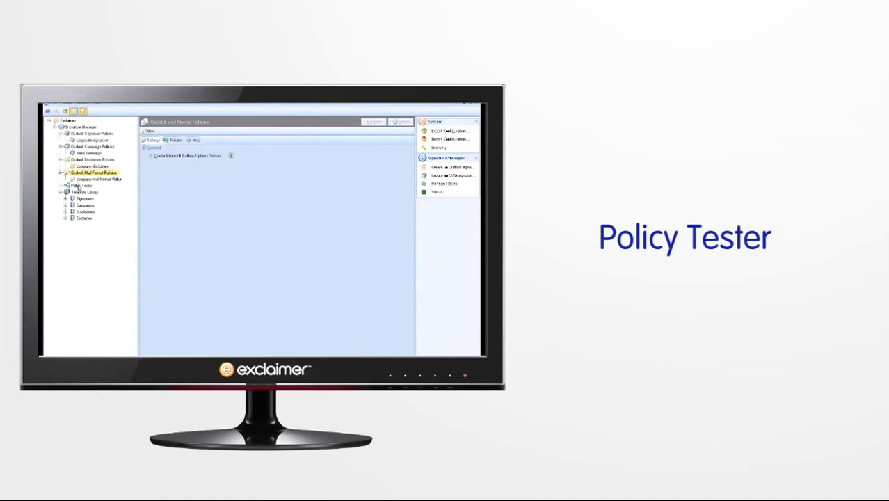
Run the Policy Tester against the chosen test Outlook user
{"action": "left_click", "coordinate": [79, 186]}
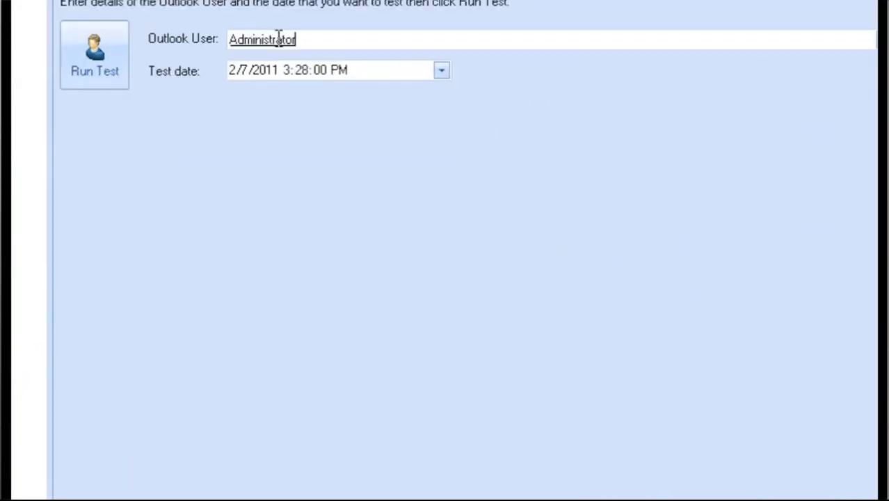
{"action": "double_click", "coordinate": [278, 38]}
{"action": "type", "text": "Peter Jones"}
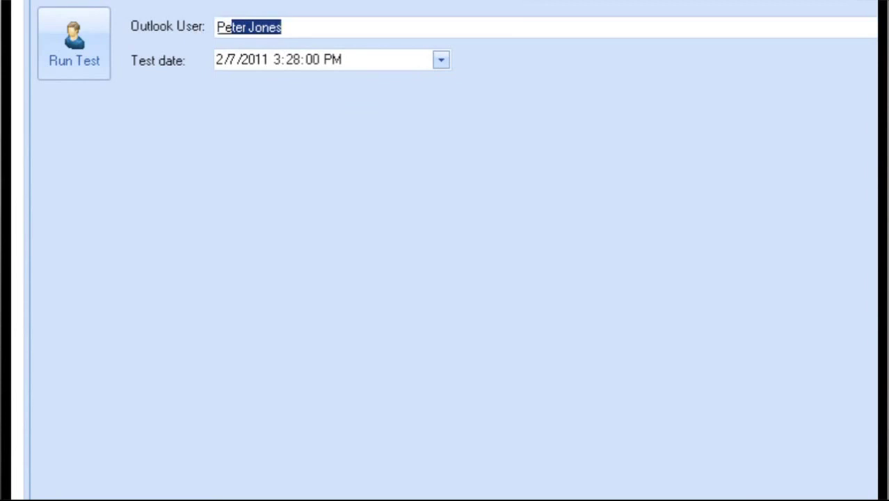
{"action": "key", "text": "Tab"}
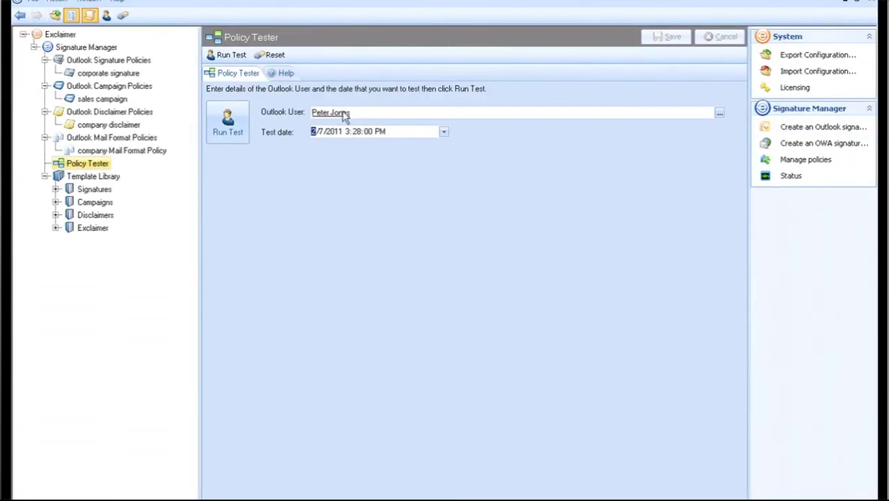
{"action": "left_click", "coordinate": [229, 121]}
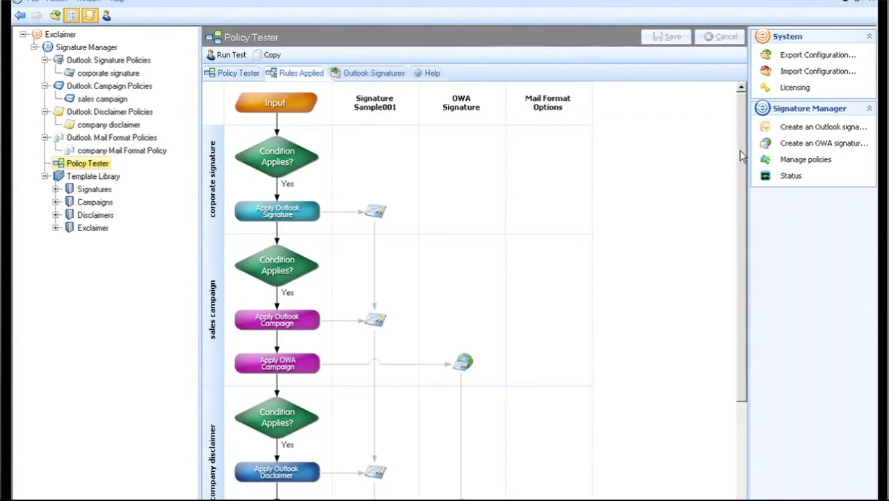
Review the rest of the Rules Applied flowchart, then view the resulting Outlook signatures
{"action": "left_click_drag", "start_coordinate": [743, 156], "coordinate": [743, 285]}
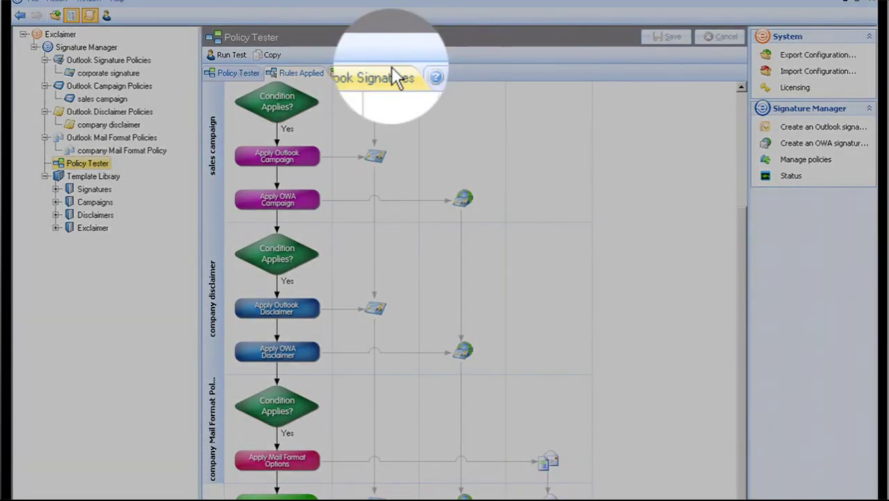
{"action": "left_click", "coordinate": [390, 73]}
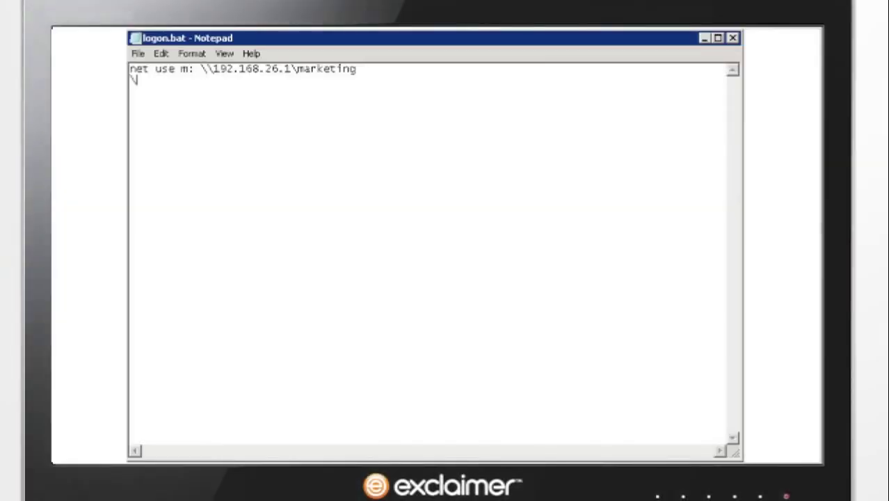
Add the line '\server\signature manager deployment folder\exsync.exe' to logon.bat
{"action": "type", "text": "\\server\\signature "}
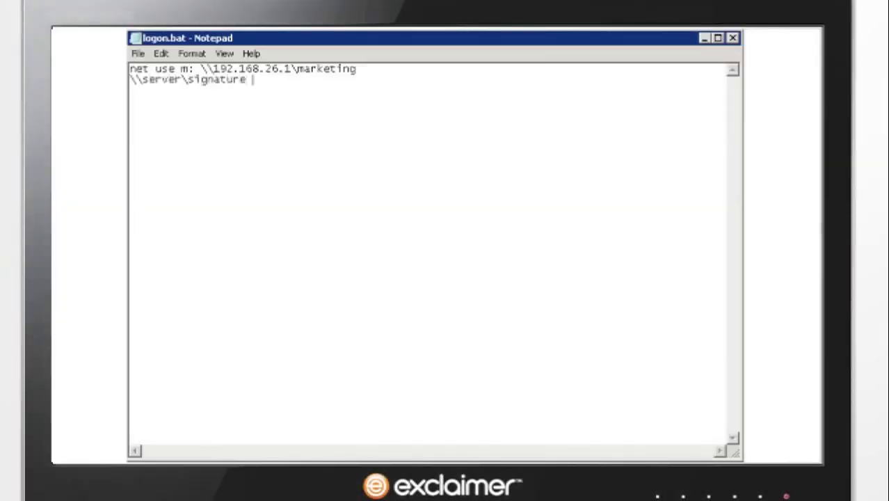
{"action": "type", "text": "manager deployment folder"}
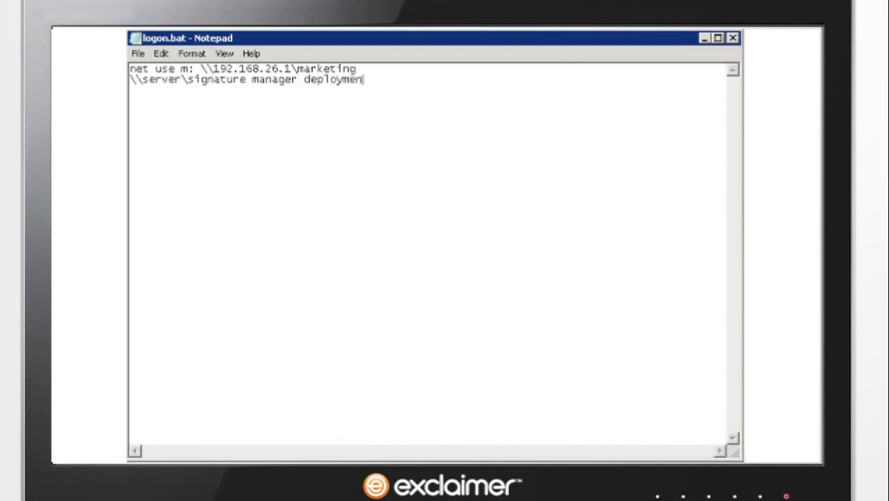
{"action": "type", "text": "\\exsync.exe"}
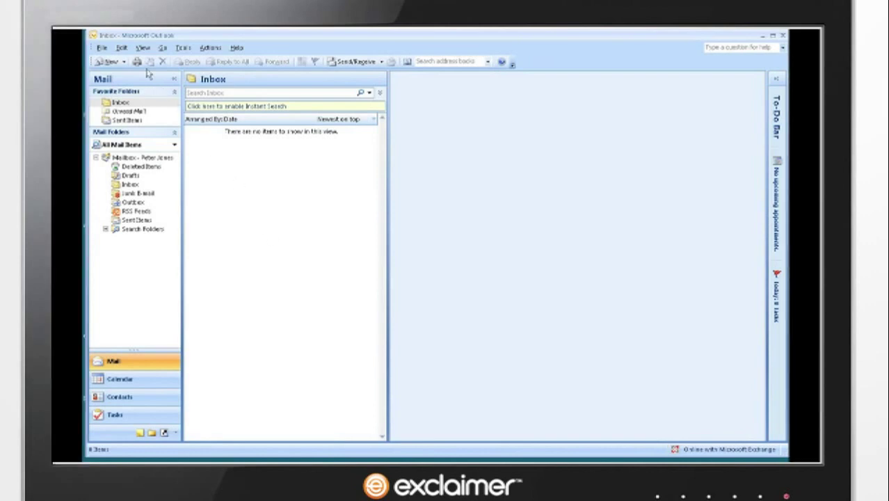
Start a new Outlook message to check the automatically inserted signature, banner and disclaimer
{"action": "left_click", "coordinate": [107, 62]}
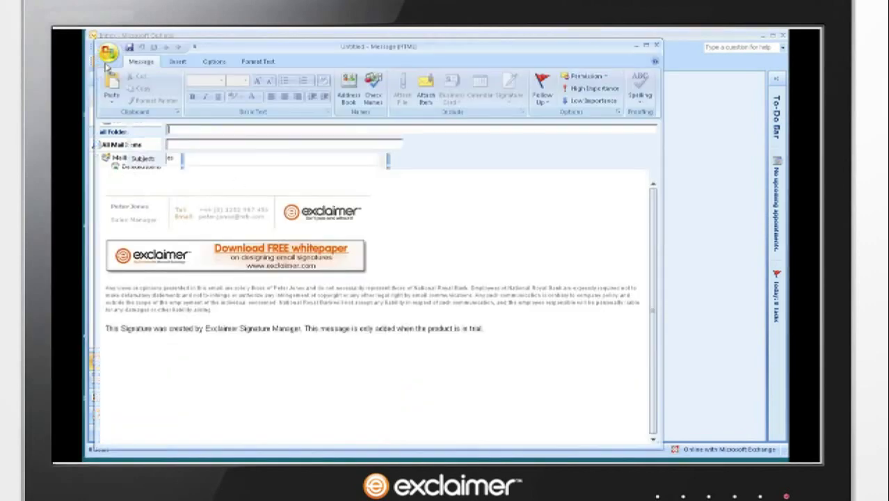